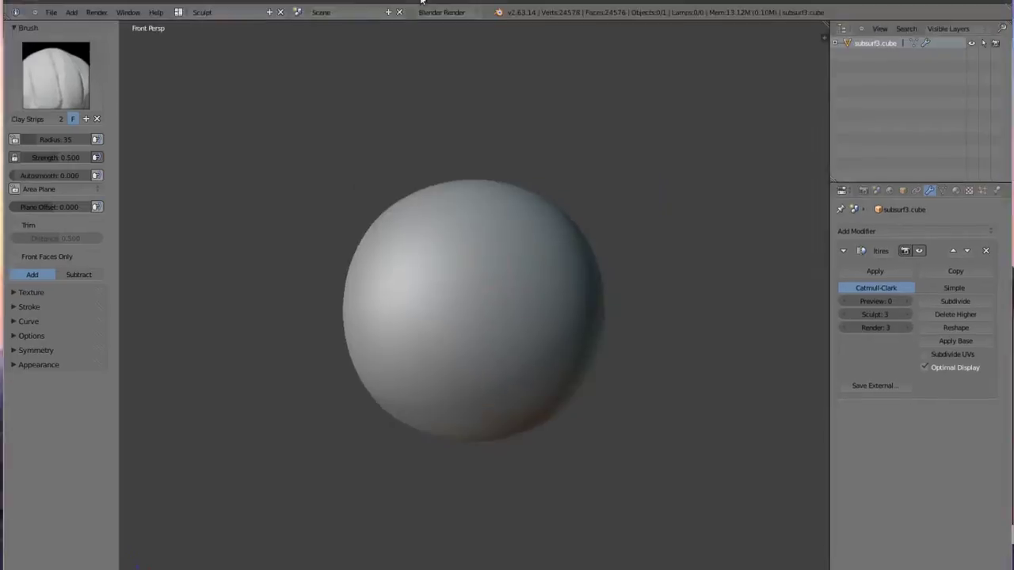
Enable Dynamic Topology and pull the sphere upward with the Grab brush
left_click(59, 69)
left_click(91, 188)
mouse_move(492, 257)
left_mouse_down()
mouse_move(438, 288)
mouse_move(507, 286)
mouse_move(429, 241)
left_mouse_up()
mouse_move(429, 240)
middle_mouse_down()
mouse_move(494, 396)
mouse_move(457, 427)
mouse_move(464, 355)
mouse_move(170, 298)
mouse_move(279, 197)
middle_mouse_up()
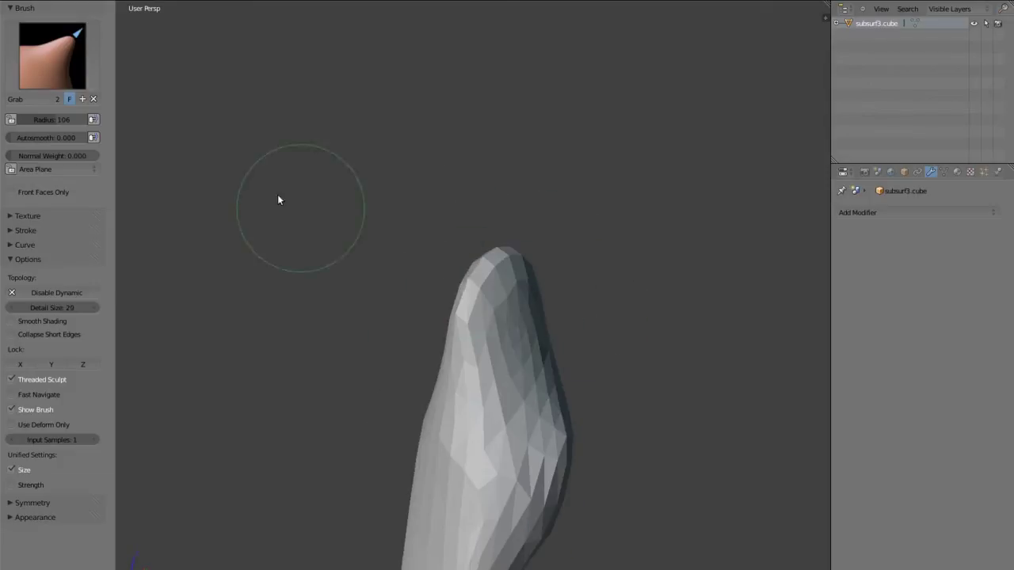
Switch to Clay Strips and lower the detail size from 26 to 25
key("c")
mouse_move(500, 349)
middle_mouse_down()
mouse_move(473, 356)
mouse_move(482, 319)
mouse_move(372, 299)
middle_mouse_up()
key("shift+d")
left_click(372, 298)
mouse_move(472, 287)
middle_mouse_down()
mouse_move(568, 317)
mouse_move(528, 326)
mouse_move(565, 339)
middle_mouse_up()
mouse_move(500, 294)
middle_mouse_down()
mouse_move(513, 303)
mouse_move(496, 237)
mouse_move(421, 253)
middle_mouse_up()
Set an orthographic front view and select the Snake Hook brush
key("KP_5")
key("g")
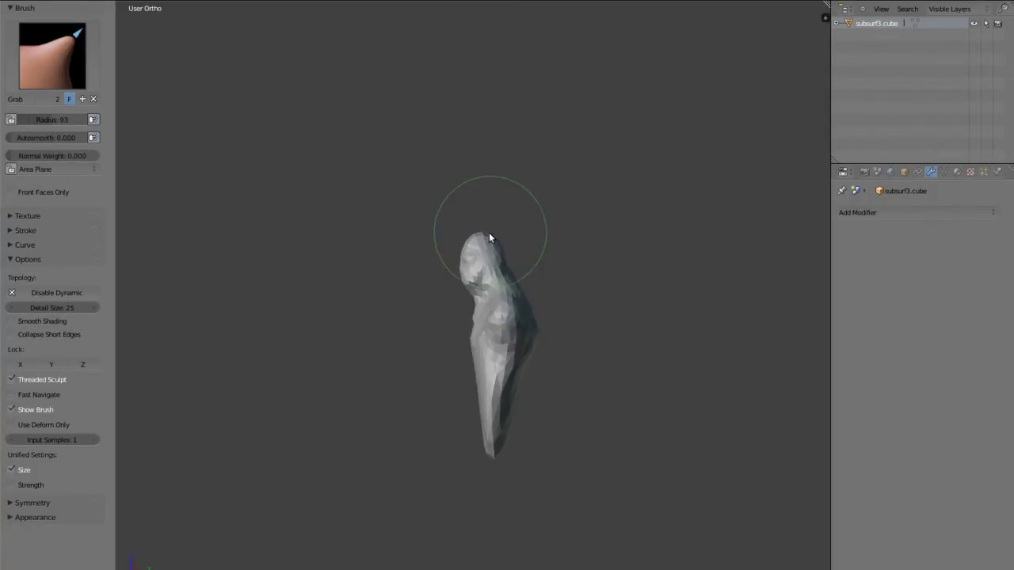
key("KP_1")
key("k")
mouse_move(373, 328)
middle_mouse_down()
mouse_move(454, 319)
mouse_move(305, 259)
mouse_move(483, 362)
middle_mouse_up()
Raise the brush radius to 80 and shape the arms from the body's sides
left_click(52, 56)
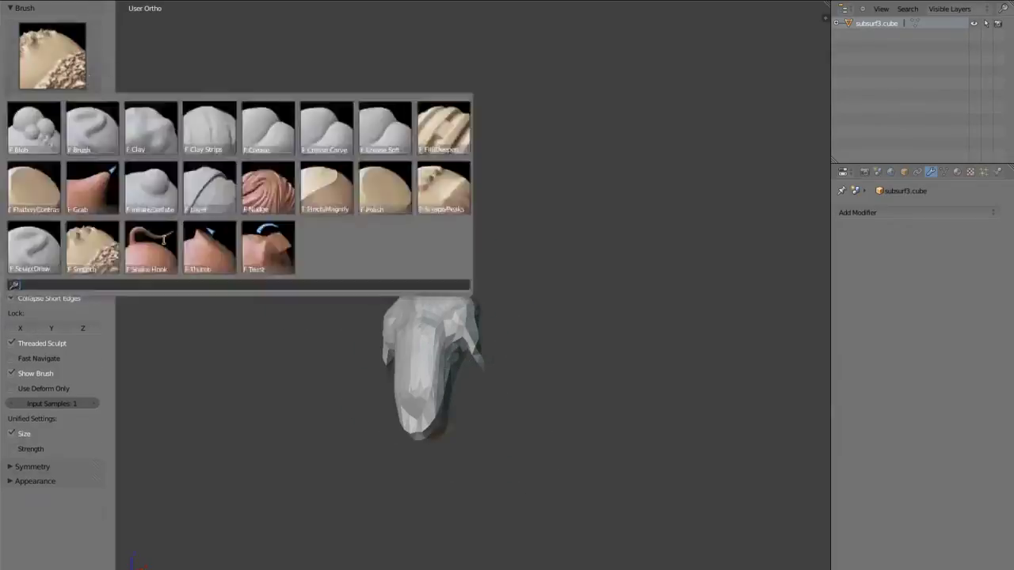
mouse_move(345, 270)
middle_mouse_down()
mouse_move(401, 390)
mouse_move(504, 475)
mouse_move(586, 253)
mouse_move(341, 320)
mouse_move(564, 359)
mouse_move(513, 361)
mouse_move(640, 361)
mouse_move(595, 499)
middle_mouse_up()
key("i")
mouse_move(523, 472)
middle_mouse_down()
mouse_move(625, 437)
mouse_move(468, 330)
mouse_move(467, 407)
mouse_move(404, 314)
mouse_move(475, 333)
middle_mouse_up()
mouse_move(237, 349)
middle_mouse_down()
mouse_move(413, 350)
mouse_move(238, 389)
mouse_move(433, 326)
mouse_move(558, 333)
mouse_move(496, 407)
mouse_move(287, 471)
mouse_move(163, 462)
mouse_move(348, 187)
mouse_move(435, 175)
mouse_move(483, 124)
mouse_move(525, 224)
mouse_move(474, 192)
middle_mouse_up()
Carve Clay Strips grooves along the back and shoulder
key("c")
scroll(483, 199, "up", 5)
mouse_move(500, 209)
left_mouse_down()
mouse_move(521, 305)
mouse_move(489, 210)
mouse_move(571, 505)
left_mouse_up()
scroll(474, 272, "down", 3)
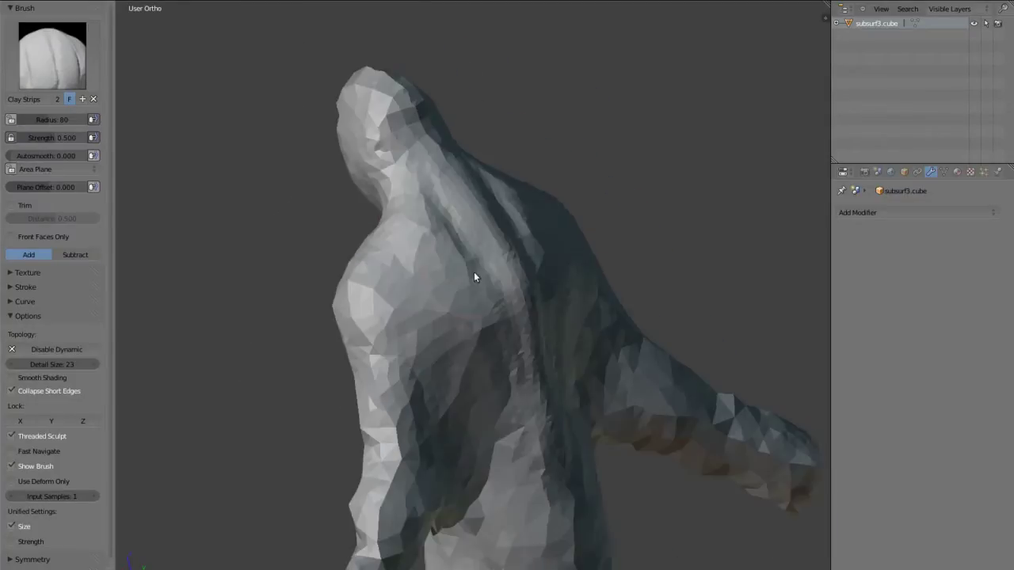
mouse_move(394, 235)
middle_mouse_down()
mouse_move(438, 243)
mouse_move(439, 140)
mouse_move(367, 110)
mouse_move(442, 225)
mouse_move(502, 160)
mouse_move(359, 295)
mouse_move(385, 363)
mouse_move(708, 296)
mouse_move(627, 249)
mouse_move(507, 205)
mouse_move(475, 242)
mouse_move(330, 283)
mouse_move(423, 277)
mouse_move(464, 321)
mouse_move(724, 330)
mouse_move(365, 273)
mouse_move(238, 220)
mouse_move(449, 380)
mouse_move(396, 400)
mouse_move(65, 105)
middle_mouse_up()
Pick the Simplify brush and change the sculpt tool to Nudge
left_click(53, 55)
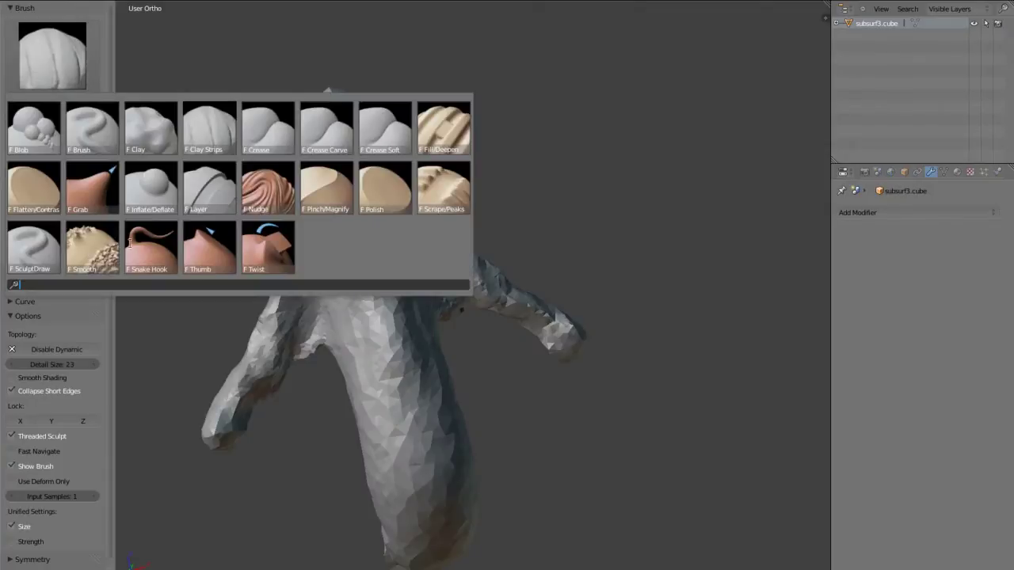
left_click(90, 192)
left_click(119, 564)
left_click(188, 438)
mouse_move(390, 260)
middle_mouse_down()
mouse_move(581, 260)
mouse_move(309, 348)
middle_mouse_up()
mouse_move(225, 326)
middle_mouse_down()
mouse_move(380, 419)
mouse_move(375, 124)
mouse_move(305, 219)
mouse_move(434, 267)
mouse_move(178, 212)
mouse_move(359, 300)
mouse_move(364, 552)
mouse_move(256, 403)
mouse_move(401, 274)
mouse_move(486, 317)
mouse_move(396, 315)
mouse_move(520, 196)
middle_mouse_up()
Pull the lower body into a long curling tail with Snake Hook in perspective view
key("k")
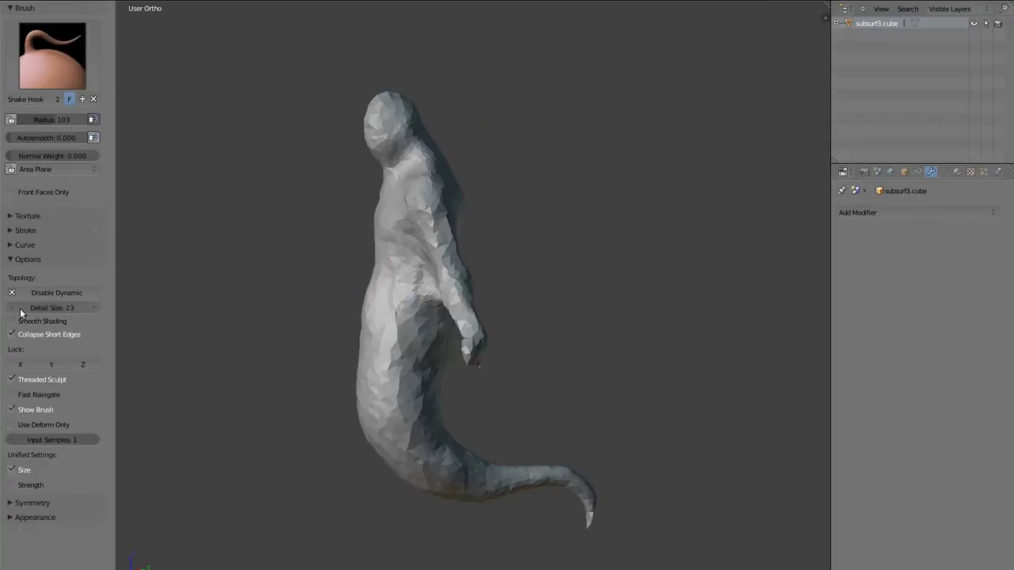
key("KP_5")
scroll(520, 195, "up", 5)
middle_click_drag(443, 310, 421, 256)
scroll(487, 344, "down", 5)
middle_click_drag(487, 343, 584, 335)
scroll(366, 265, "up", 5)
left_click_drag(366, 265, 512, 288)
Shrink the brush radius to 50 and hook claws out of the hand
key("f")
left_click(483, 315)
mouse_move(483, 315)
middle_mouse_down()
mouse_move(351, 249)
mouse_move(374, 246)
mouse_move(306, 172)
middle_mouse_up()
left_click_drag(332, 214, 351, 226)
mouse_move(350, 226)
middle_mouse_down()
mouse_move(297, 231)
mouse_move(261, 214)
mouse_move(285, 233)
mouse_move(224, 190)
middle_mouse_up()
Pull finger spikes out of the hand with Snake Hook
key("i")
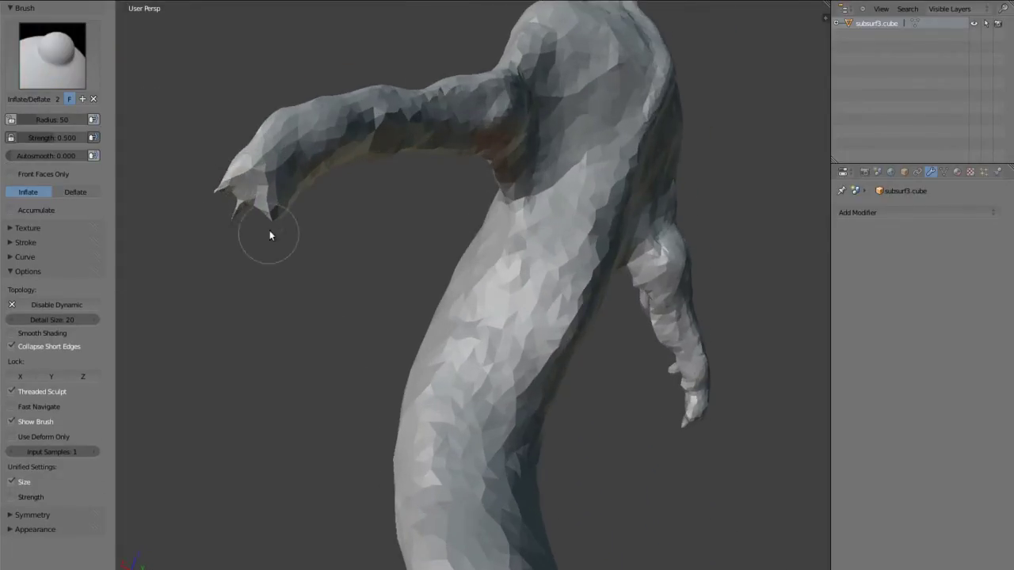
key("k")
mouse_move(265, 219)
middle_mouse_down()
mouse_move(493, 215)
mouse_move(424, 202)
mouse_move(370, 283)
middle_mouse_up()
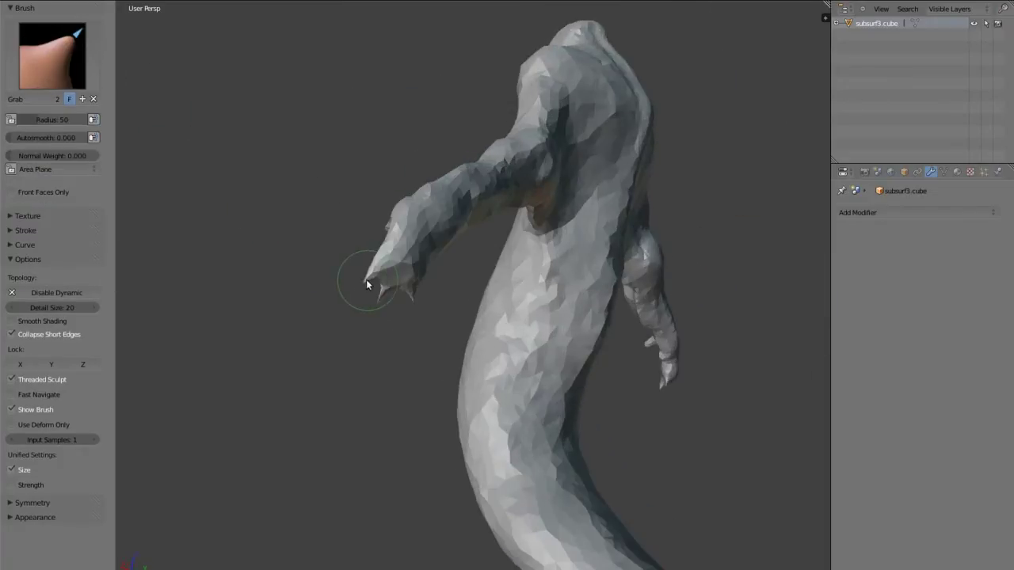
key("i")
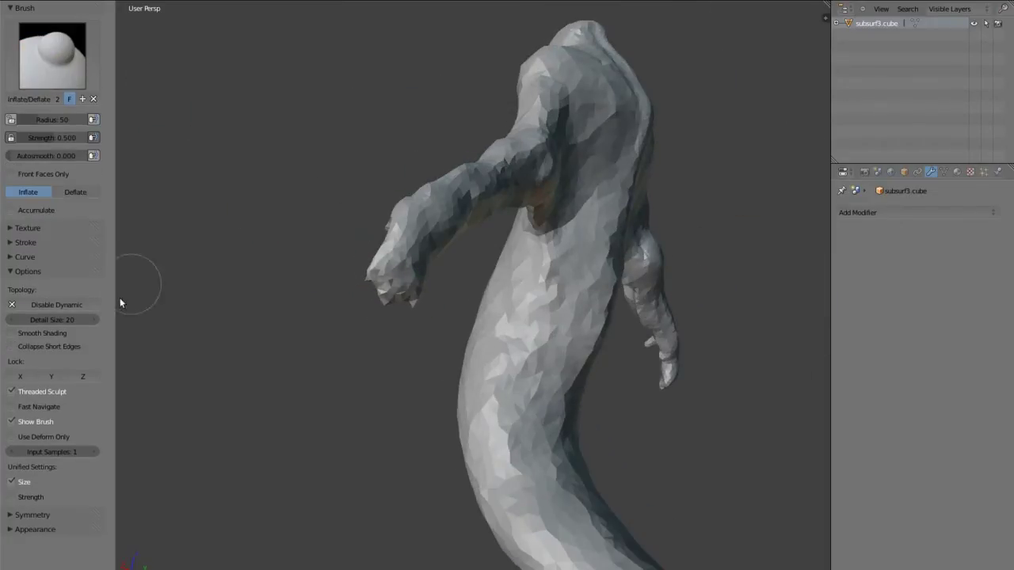
key("k")
middle_click_drag(119, 296, 374, 298)
left_click_drag(374, 297, 294, 274)
scroll(310, 319, "up", 2)
Inflate the thumb area and raise the Snake Hook radius to 91
key("i")
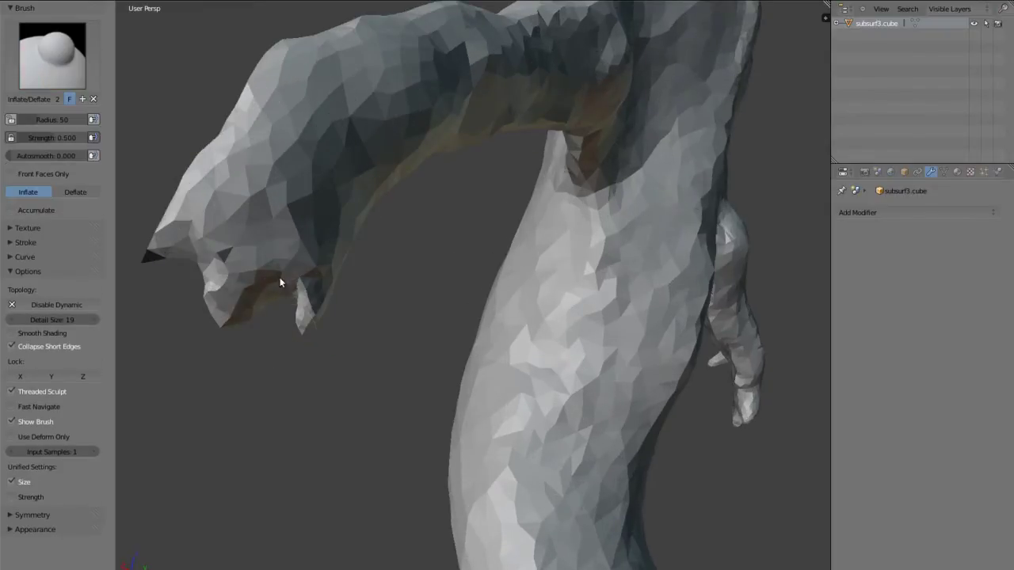
middle_click_drag(280, 277, 363, 277)
mouse_move(363, 276)
left_mouse_down()
mouse_move(312, 255)
mouse_move(339, 195)
mouse_move(399, 272)
mouse_move(420, 244)
left_mouse_up()
key("k")
key("f")
left_click(330, 210)
middle_click_drag(330, 206, 390, 207)
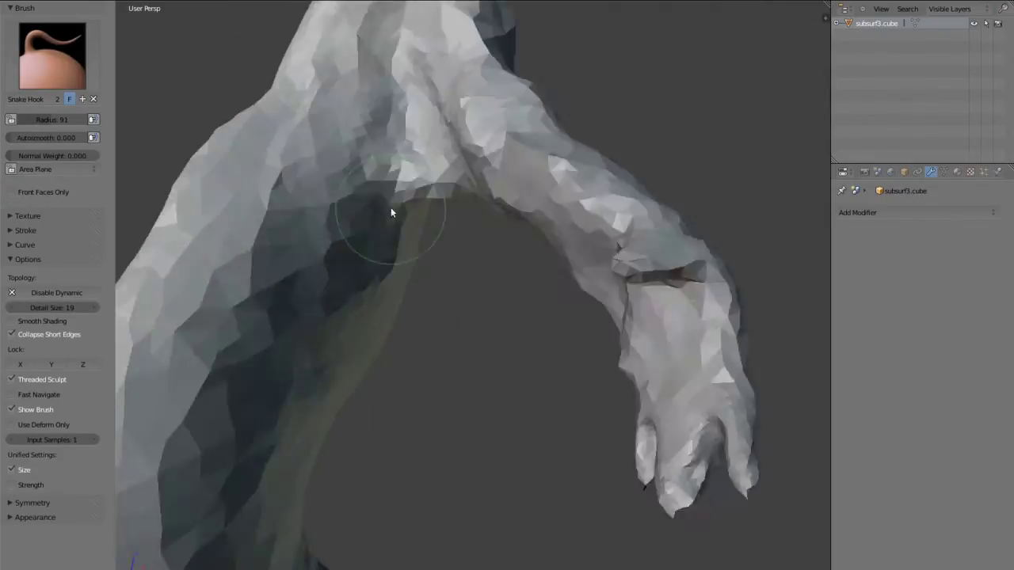
scroll(376, 209, "down", 2)
mouse_move(437, 288)
middle_mouse_down()
mouse_move(215, 317)
mouse_move(344, 231)
mouse_move(467, 229)
mouse_move(676, 254)
mouse_move(317, 211)
mouse_move(391, 291)
mouse_move(422, 248)
mouse_move(675, 351)
mouse_move(362, 362)
middle_mouse_up()
scroll(381, 257, "down", 3)
Fatten the fingers and arm with the Inflate/Deflate brush
key("g")
scroll(317, 210, "up", 5)
key("i")
scroll(362, 362, "up", 2)
mouse_move(294, 476)
middle_mouse_down()
mouse_move(599, 280)
mouse_move(321, 245)
mouse_move(418, 222)
mouse_move(771, 312)
middle_mouse_up()
mouse_move(695, 280)
middle_mouse_down()
mouse_move(607, 246)
mouse_move(623, 207)
mouse_move(613, 236)
mouse_move(483, 208)
mouse_move(672, 357)
middle_mouse_up()
mouse_move(428, 164)
middle_mouse_down()
mouse_move(403, 158)
mouse_move(430, 261)
mouse_move(309, 290)
mouse_move(294, 280)
mouse_move(262, 476)
mouse_move(541, 315)
mouse_move(470, 340)
middle_mouse_up()
Inspect the chest and fuller limbs from the front orthographic view and the back
key("KP_1")
scroll(425, 367, "up", 5)
middle_click_drag(425, 367, 432, 307)
scroll(433, 308, "down", 5)
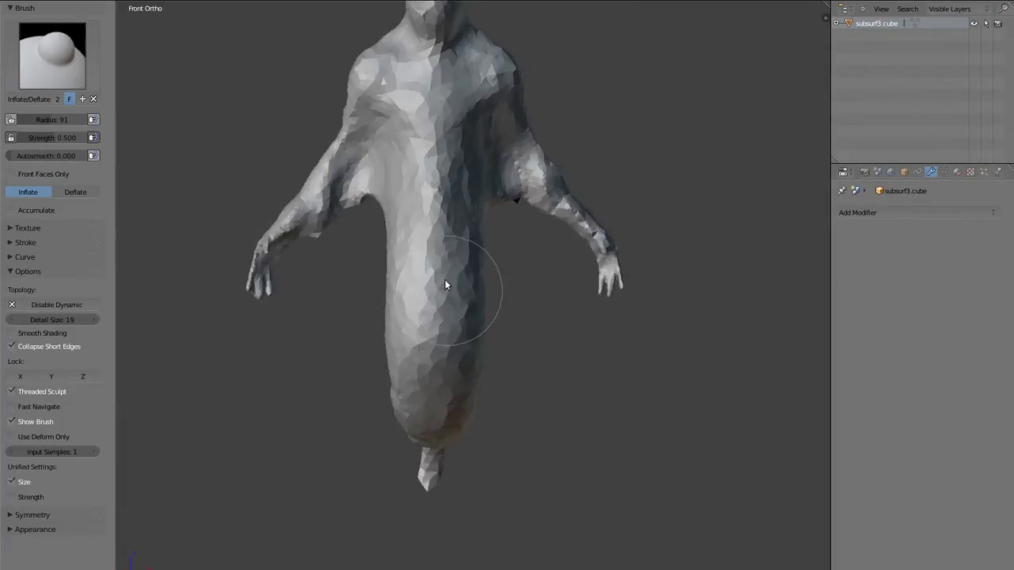
scroll(444, 283, "up", 5)
mouse_move(469, 251)
middle_mouse_down()
mouse_move(422, 421)
mouse_move(347, 206)
middle_mouse_up()
key("KP_1")
scroll(475, 408, "down", 4)
scroll(481, 269, "up", 3)
scroll(346, 206, "down", 3)
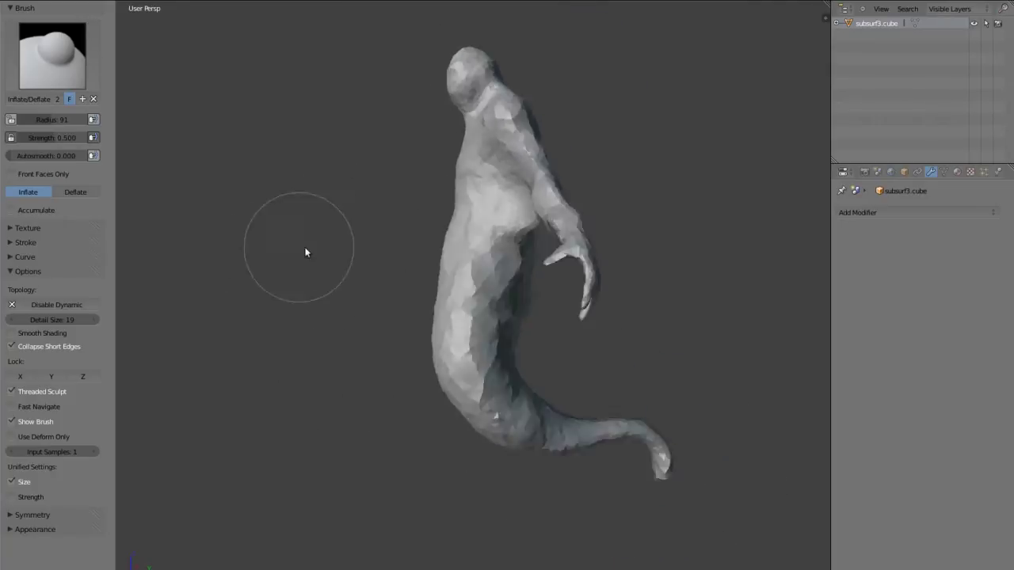
middle_click_drag(306, 251, 385, 278)
Pick Clay Strips and carve a mouth and brow, reshaping the top of the head
left_click(53, 56)
left_click(143, 129)
scroll(578, 276, "up", 2)
scroll(578, 276, "up", 3)
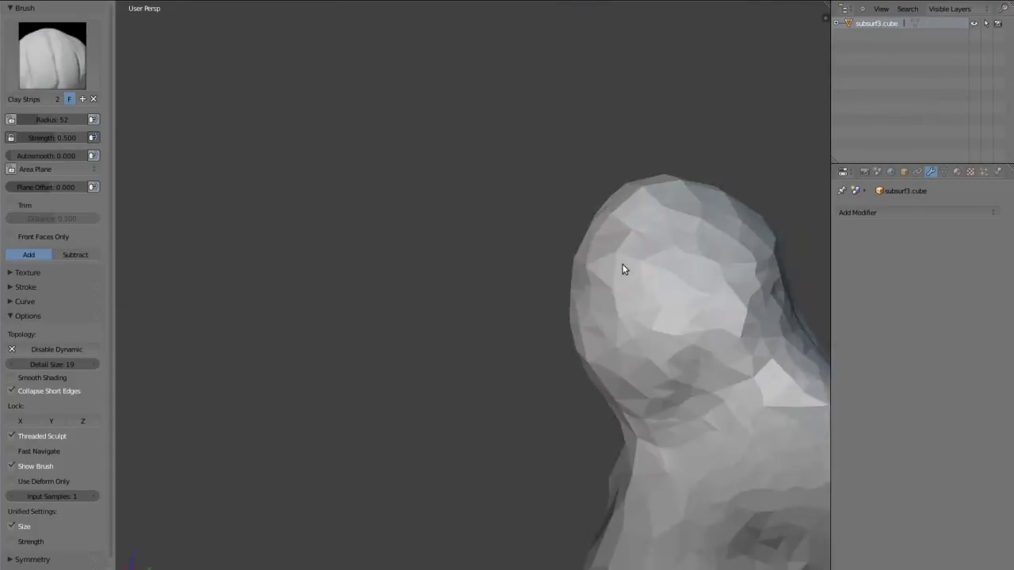
scroll(618, 301, "down", 2)
middle_click_drag(616, 317, 697, 254)
scroll(618, 226, "up", 3)
mouse_move(697, 333)
left_mouse_down()
mouse_move(667, 356)
mouse_move(692, 312)
left_mouse_up()
left_click_drag(681, 143, 640, 175)
Shrink the radius to 27 and deepen the eye sockets and mouth area
key("f")
left_click(645, 244)
left_click_drag(645, 245, 626, 252)
left_click_drag(629, 347, 615, 371)
scroll(616, 372, "down", 1)
scroll(666, 402, "down", 1)
Inflate a small bump on the arm with the Inflate/Deflate brush
mouse_move(609, 416)
middle_mouse_down()
mouse_move(533, 361)
mouse_move(573, 351)
mouse_move(571, 285)
mouse_move(675, 282)
mouse_move(567, 325)
mouse_move(583, 312)
mouse_move(578, 287)
mouse_move(506, 289)
mouse_move(525, 367)
middle_mouse_up()
mouse_move(545, 270)
middle_mouse_down()
mouse_move(611, 230)
mouse_move(607, 211)
mouse_move(428, 253)
mouse_move(445, 215)
mouse_move(541, 396)
middle_mouse_up()
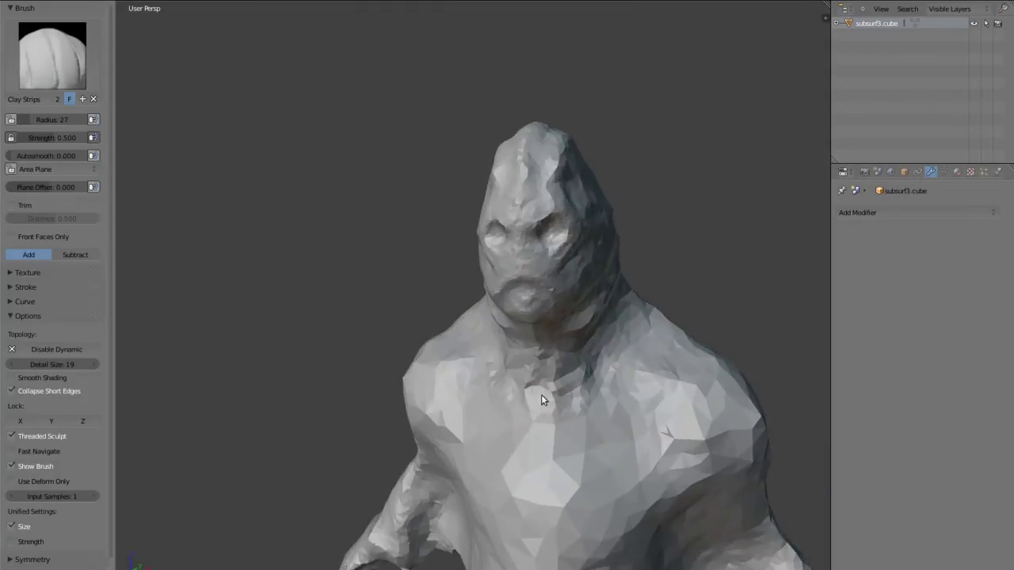
mouse_move(695, 389)
middle_mouse_down()
mouse_move(607, 492)
mouse_move(507, 360)
mouse_move(496, 373)
mouse_move(521, 468)
middle_mouse_up()
mouse_move(475, 367)
middle_mouse_down()
mouse_move(577, 386)
mouse_move(456, 260)
middle_mouse_up()
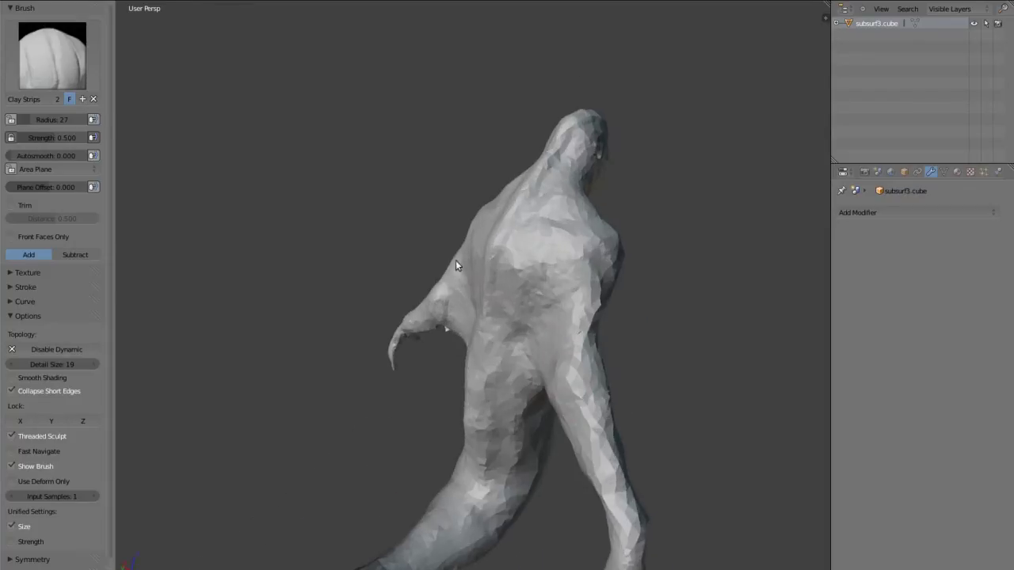
key("i")
middle_click_drag(601, 389, 529, 339)
left_click(528, 340)
mouse_move(446, 294)
middle_mouse_down()
mouse_move(497, 342)
mouse_move(584, 382)
mouse_move(634, 294)
mouse_move(453, 263)
mouse_move(504, 320)
middle_mouse_up()
key("k")
key("i")
Carve a dent across the chest and add detail around the eye and cheek
key("c")
left_click_drag(504, 320, 540, 288)
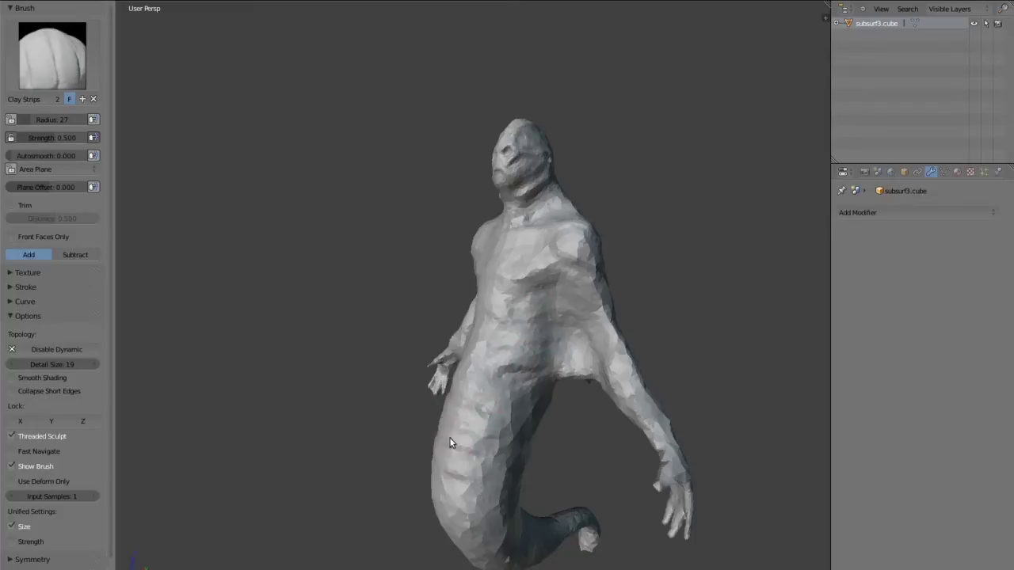
middle_click_drag(452, 444, 526, 518)
mouse_move(476, 460)
middle_mouse_down()
mouse_move(468, 408)
mouse_move(398, 513)
mouse_move(445, 495)
mouse_move(287, 242)
middle_mouse_up()
scroll(645, 260, "up", 5)
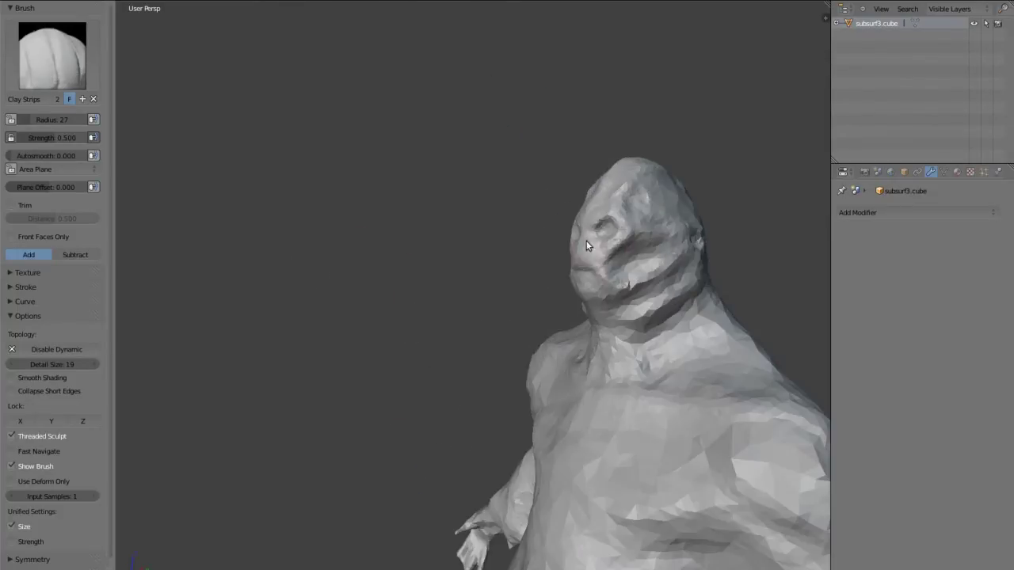
middle_click_drag(586, 246, 608, 249)
left_click_drag(629, 239, 633, 259)
middle_click_drag(633, 259, 556, 303)
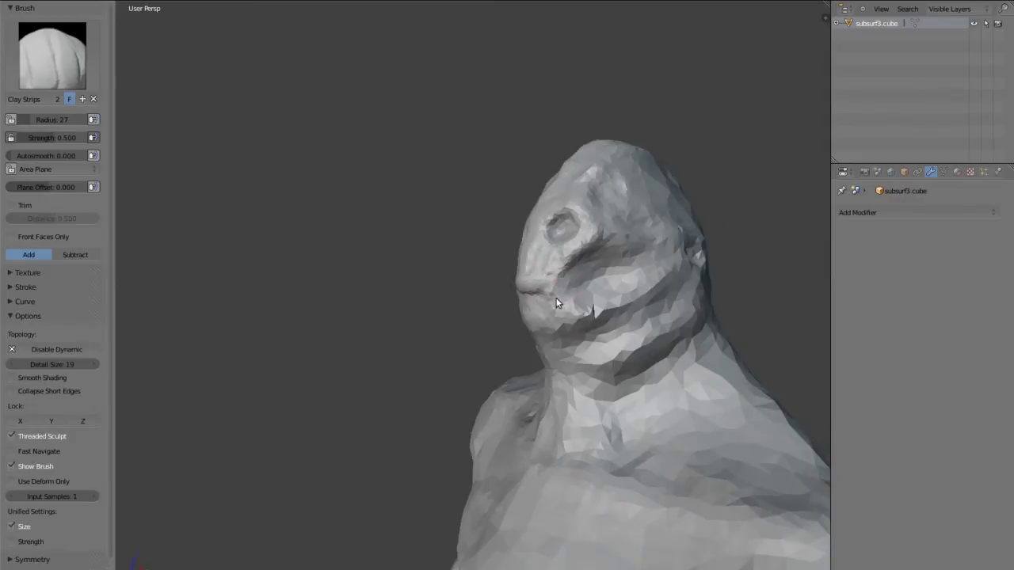
mouse_move(525, 268)
middle_mouse_down()
mouse_move(576, 339)
mouse_move(548, 322)
mouse_move(564, 282)
mouse_move(560, 256)
mouse_move(580, 274)
mouse_move(528, 285)
mouse_move(557, 334)
mouse_move(596, 347)
mouse_move(514, 371)
mouse_move(492, 423)
mouse_move(498, 462)
mouse_move(637, 485)
mouse_move(641, 371)
mouse_move(646, 381)
mouse_move(473, 340)
mouse_move(468, 317)
middle_mouse_up()
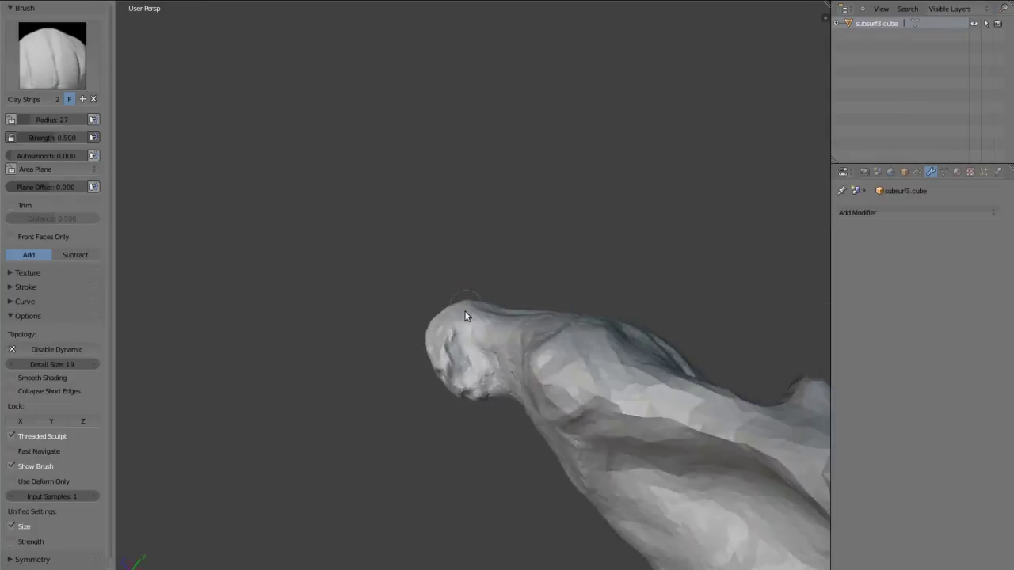
key("KP_3")
key("g")
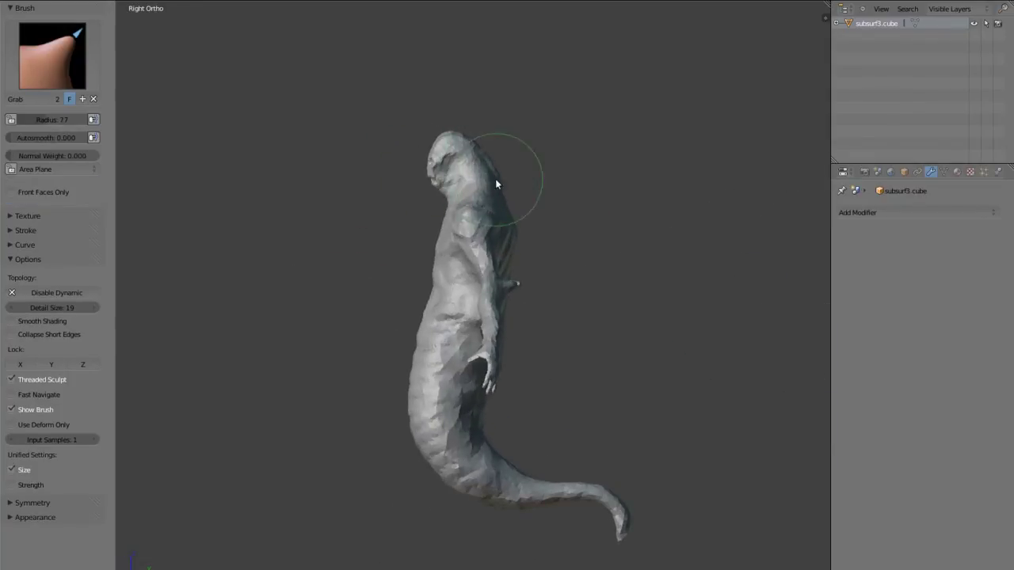
scroll(487, 189, "down", 2)
middle_click_drag(501, 211, 497, 224)
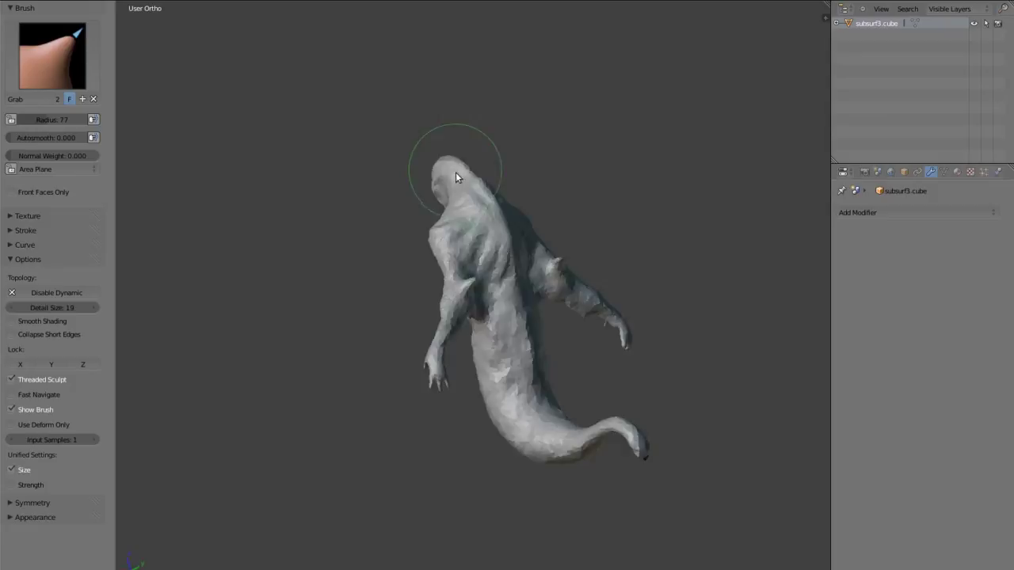
key("KP_3")
scroll(478, 129, "up", 3)
key("ctrl+KP_1")
key("KP_1")
key("KP_3")
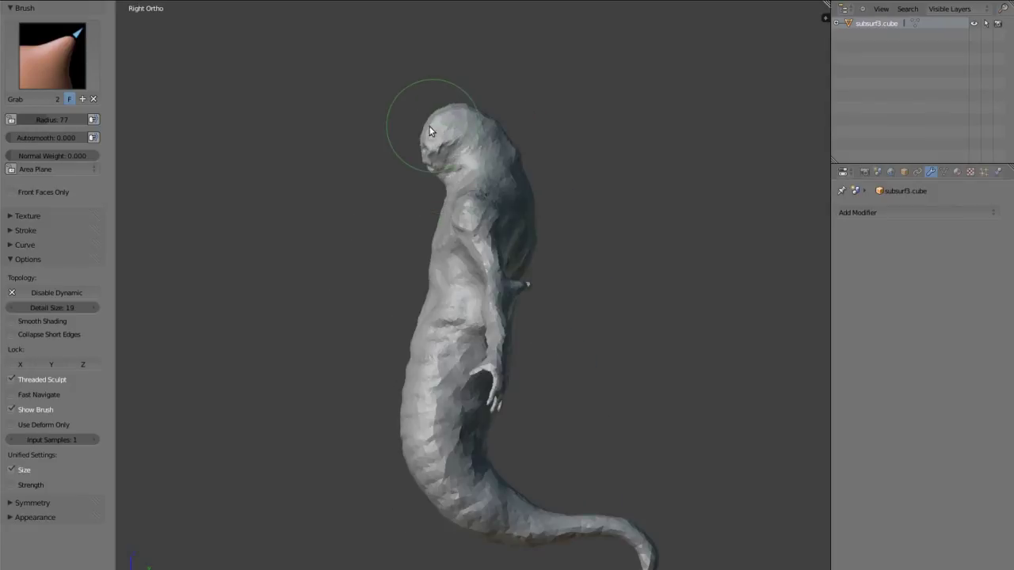
scroll(444, 205, "up", 2)
key("ctrl+KP_1")
key("KP_3")
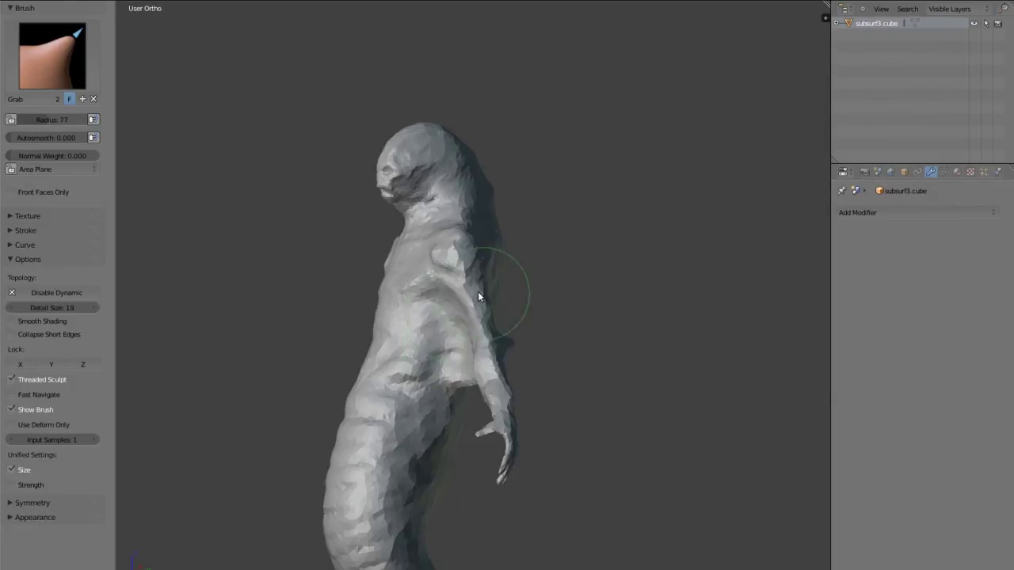
key("ctrl+KP_1")
mouse_move(326, 408)
middle_mouse_down()
mouse_move(264, 298)
mouse_move(482, 304)
mouse_move(444, 200)
mouse_move(314, 247)
mouse_move(436, 358)
mouse_move(391, 357)
middle_mouse_up()
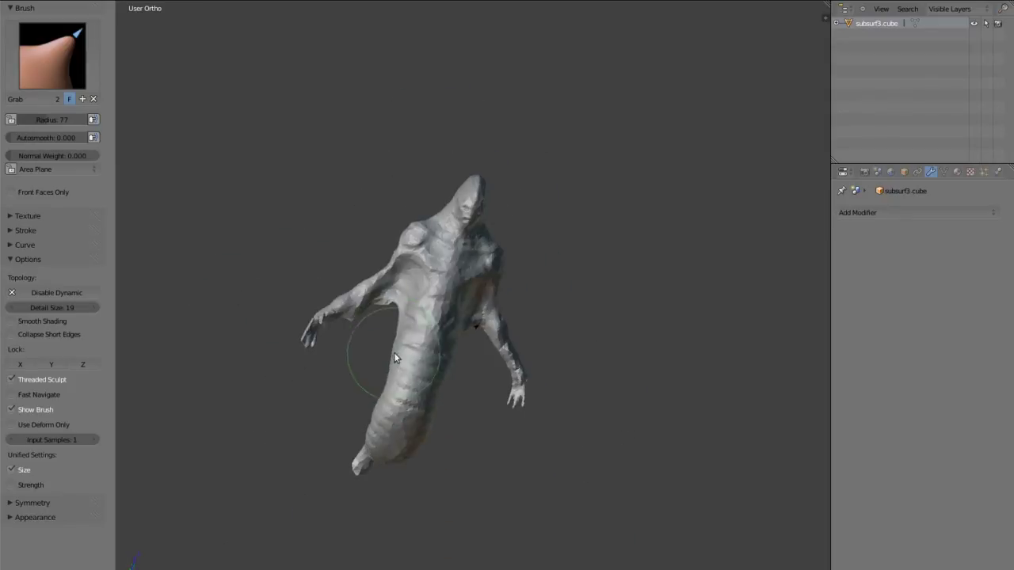
mouse_move(369, 434)
middle_mouse_down()
mouse_move(524, 365)
mouse_move(349, 318)
mouse_move(385, 294)
mouse_move(322, 313)
mouse_move(502, 385)
mouse_move(452, 362)
mouse_move(465, 351)
mouse_move(375, 348)
mouse_move(383, 368)
mouse_move(423, 393)
mouse_move(430, 440)
mouse_move(463, 359)
mouse_move(375, 267)
mouse_move(453, 235)
mouse_move(328, 290)
mouse_move(383, 227)
mouse_move(446, 356)
mouse_move(459, 436)
mouse_move(308, 319)
mouse_move(499, 360)
mouse_move(473, 373)
mouse_move(414, 340)
middle_mouse_up()
scroll(483, 389, "up", 2)
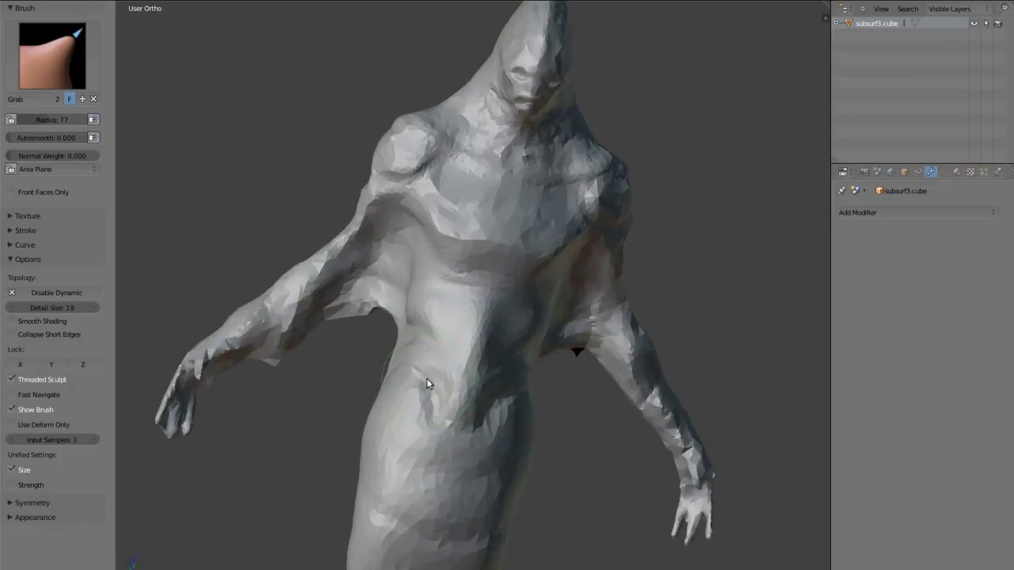
scroll(489, 270, "up", 2)
mouse_move(489, 270)
middle_mouse_down()
mouse_move(401, 226)
mouse_move(475, 166)
mouse_move(386, 263)
mouse_move(465, 227)
mouse_move(599, 215)
mouse_move(579, 178)
mouse_move(625, 182)
mouse_move(388, 235)
mouse_move(357, 169)
mouse_move(325, 247)
mouse_move(325, 380)
mouse_move(436, 389)
mouse_move(450, 333)
mouse_move(550, 423)
middle_mouse_up()
scroll(319, 279, "up", 1)
key("i")
key("KP_1")
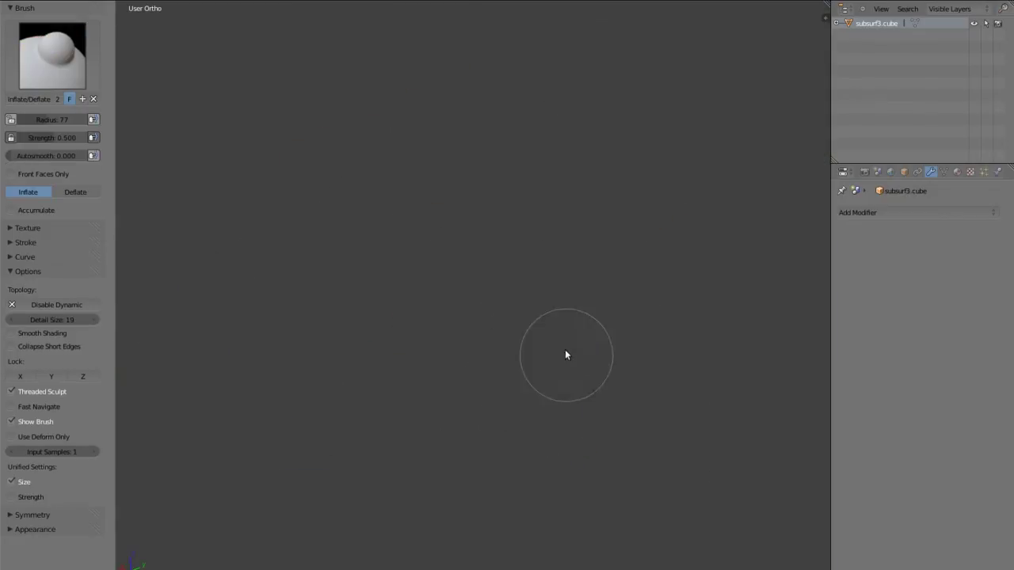
scroll(503, 369, "down", 1)
key("g")
scroll(528, 363, "down", 2)
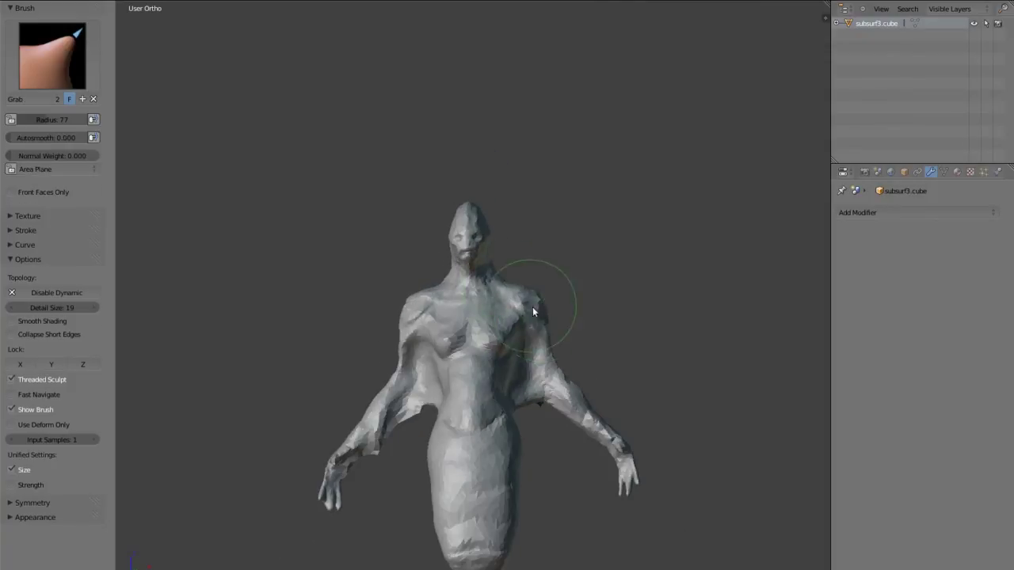
middle_click_drag(533, 307, 511, 307)
mouse_move(501, 419)
middle_mouse_down()
mouse_move(437, 354)
mouse_move(488, 343)
mouse_move(499, 411)
mouse_move(414, 381)
mouse_move(395, 321)
middle_mouse_up()
key("KP_3")
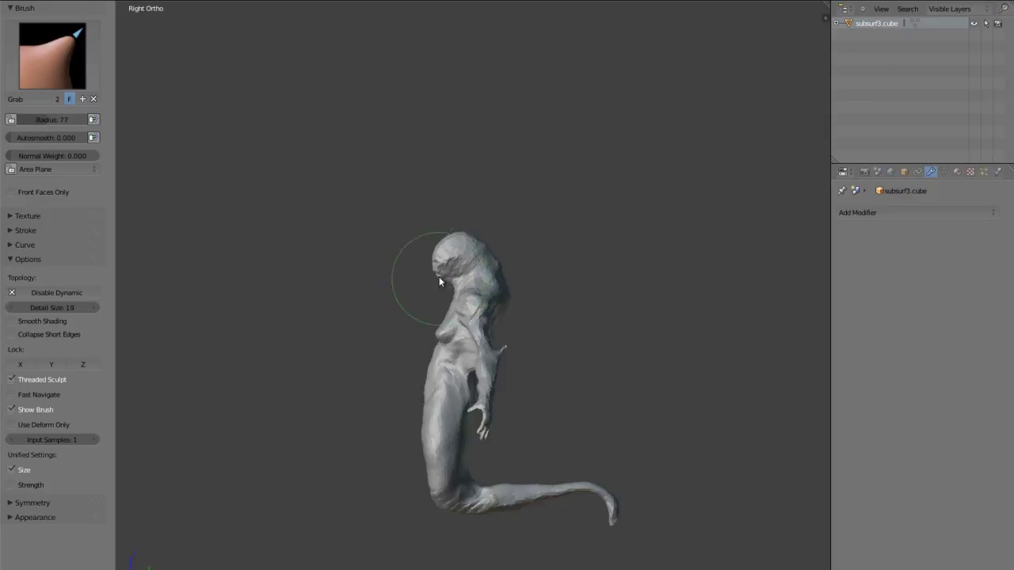
scroll(451, 296, "up", 3)
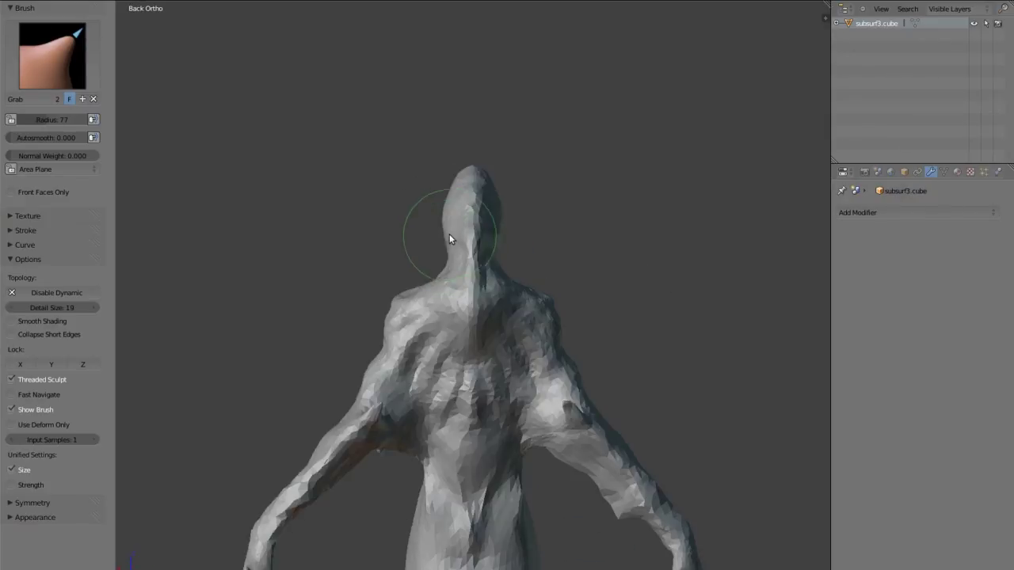